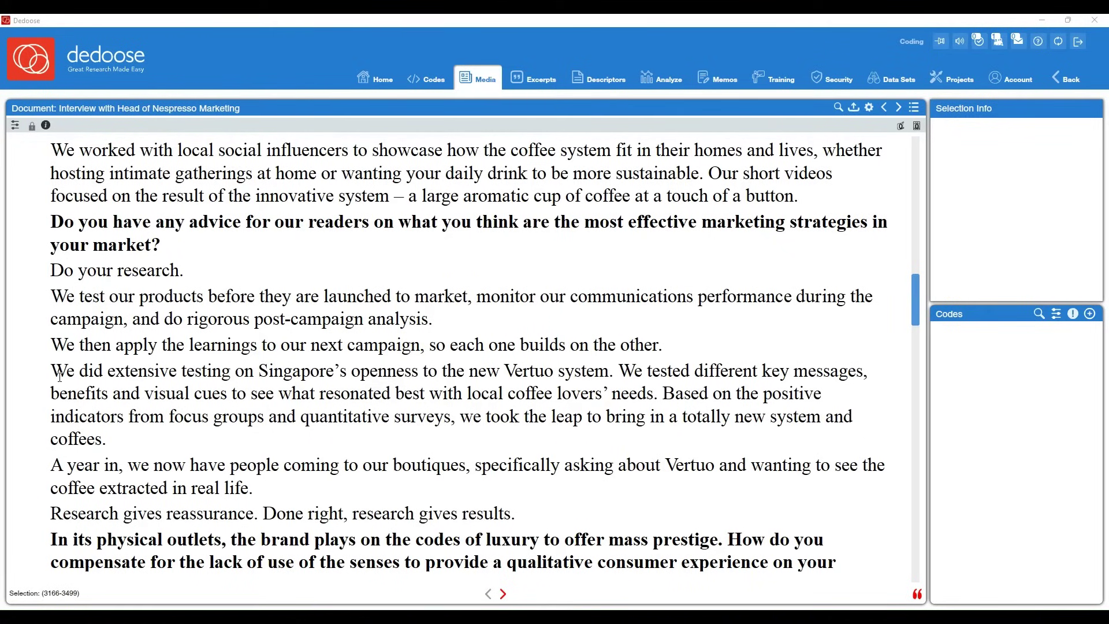
- Make the 'We did extensive testing…' paragraph about Singapore's openness to Vertuo an excerpt
{"action": "left_click_drag", "start_coordinate": [59, 377], "coordinate": [121, 442]}
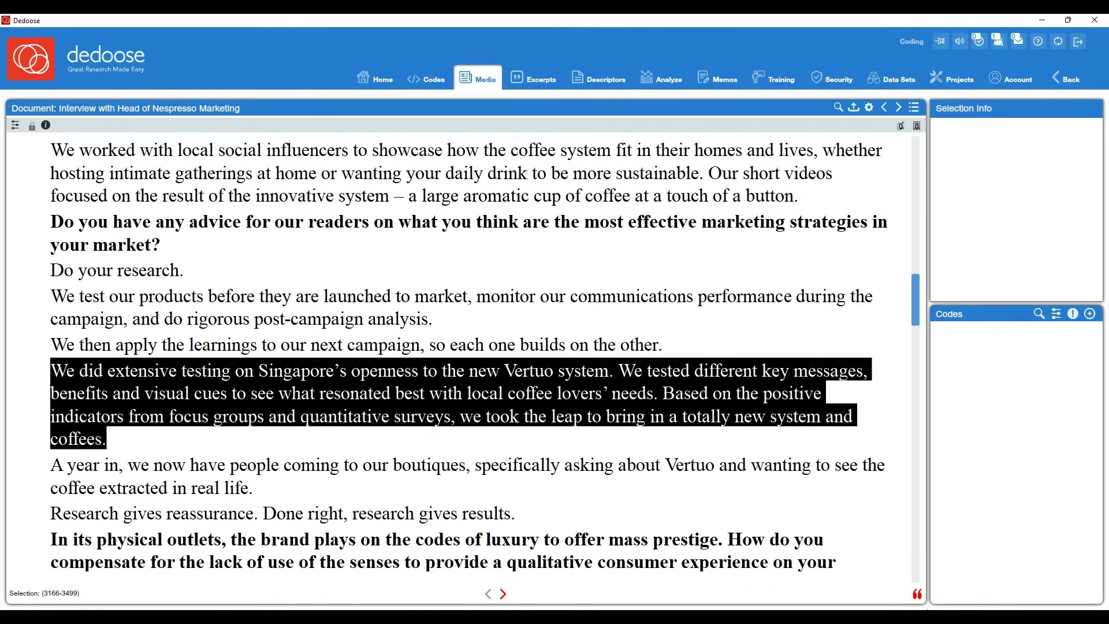
{"action": "left_click", "coordinate": [918, 596]}
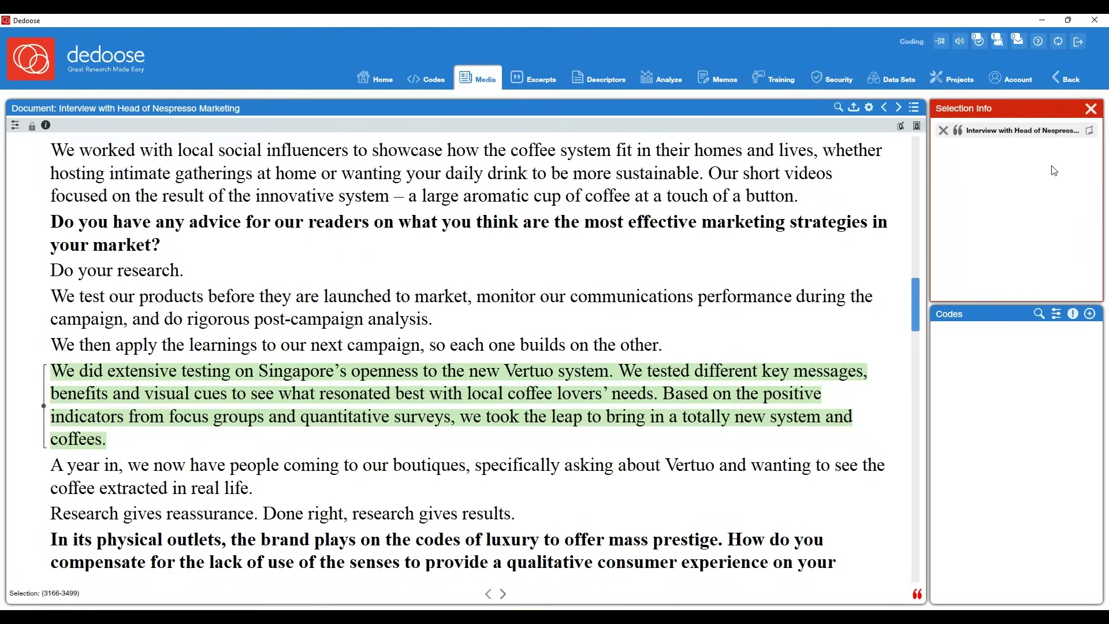
- Create the root code 'Local coffee' described as 'mention of catering to local communities', without weighting
{"action": "left_click", "coordinate": [1090, 315]}
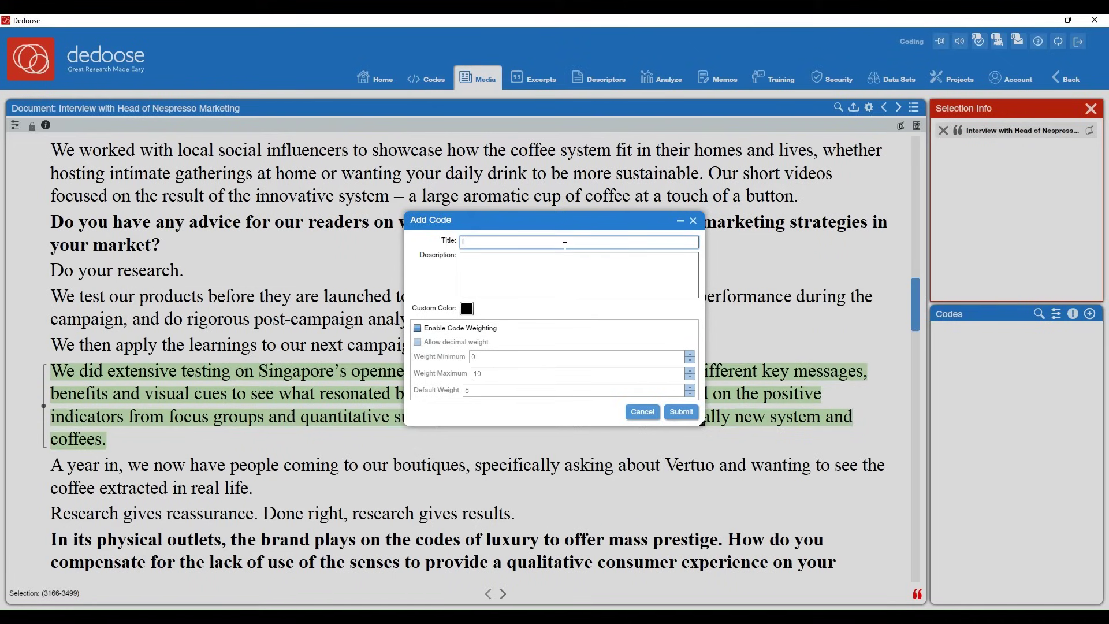
{"action": "type", "text": "Local coffee"}
{"action": "key", "text": "Tab"}
{"action": "type", "text": "mention of catering"}
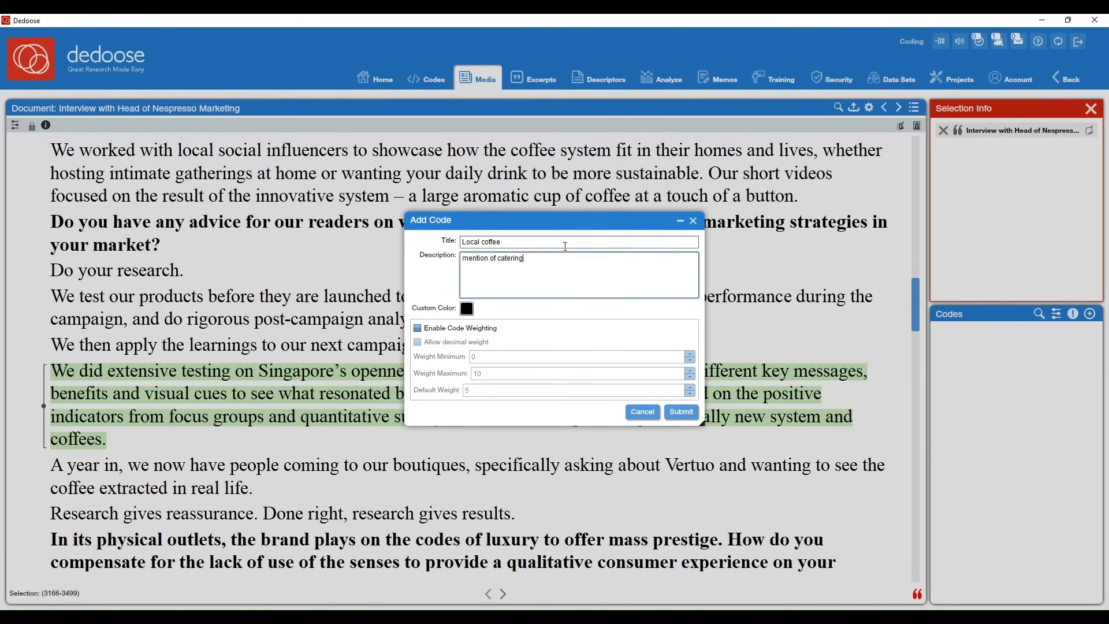
{"action": "type", "text": " to local communities"}
{"action": "left_click", "coordinate": [471, 313]}
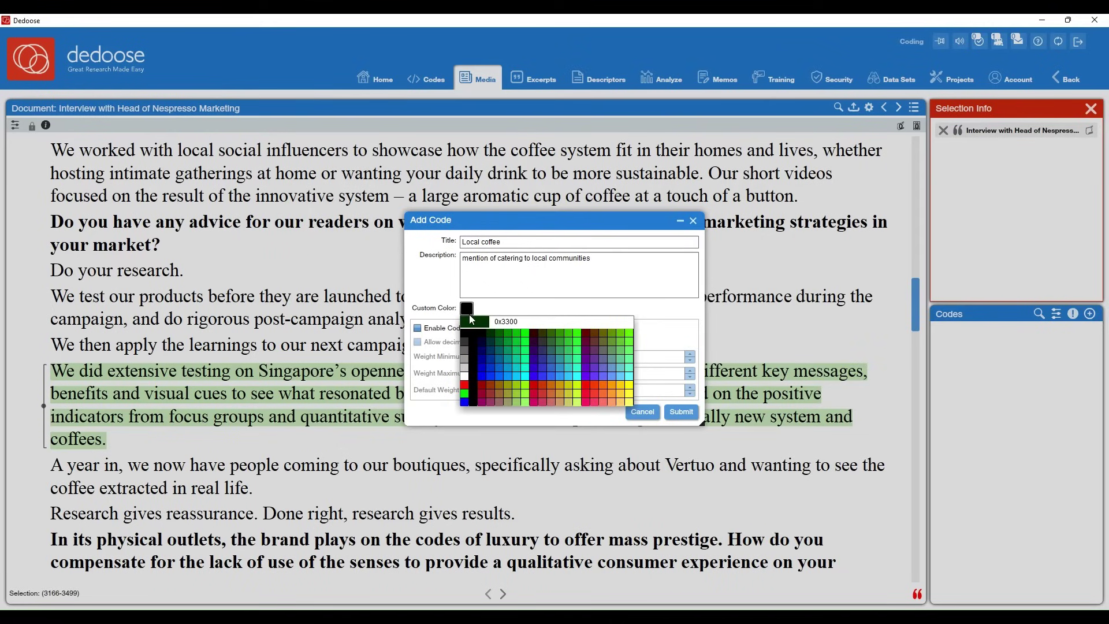
{"action": "left_click", "coordinate": [472, 319]}
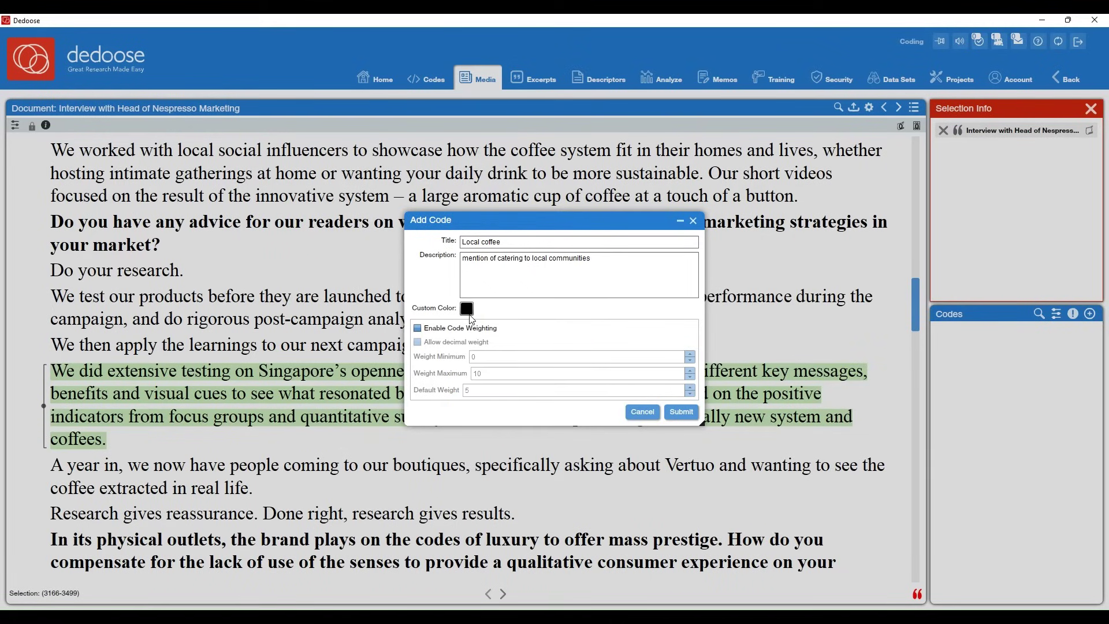
{"action": "left_click", "coordinate": [424, 334]}
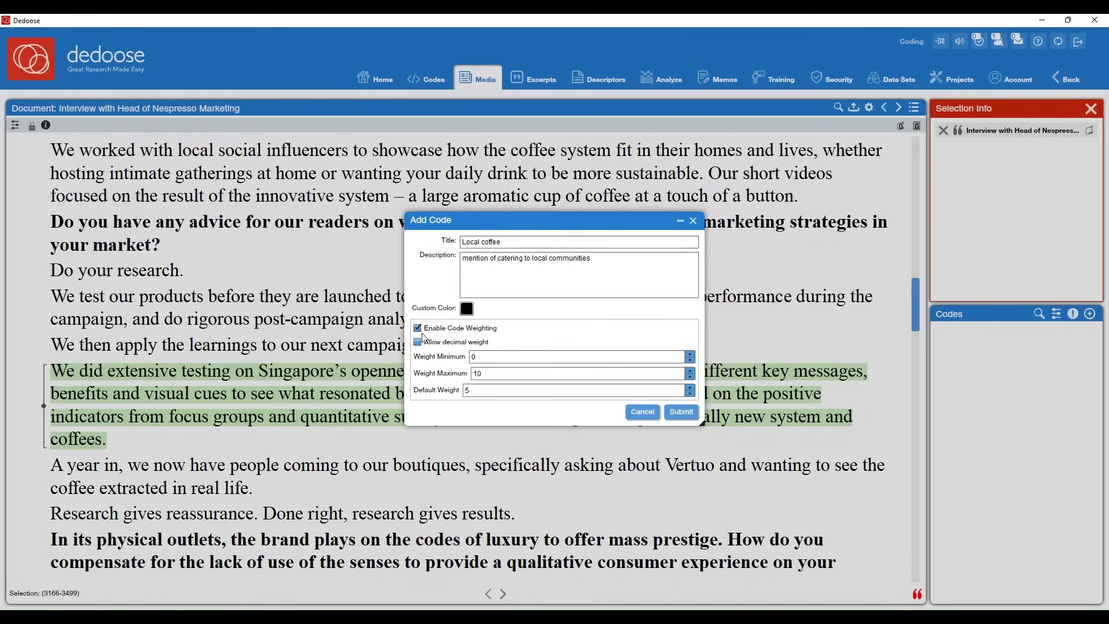
{"action": "left_click", "coordinate": [423, 334]}
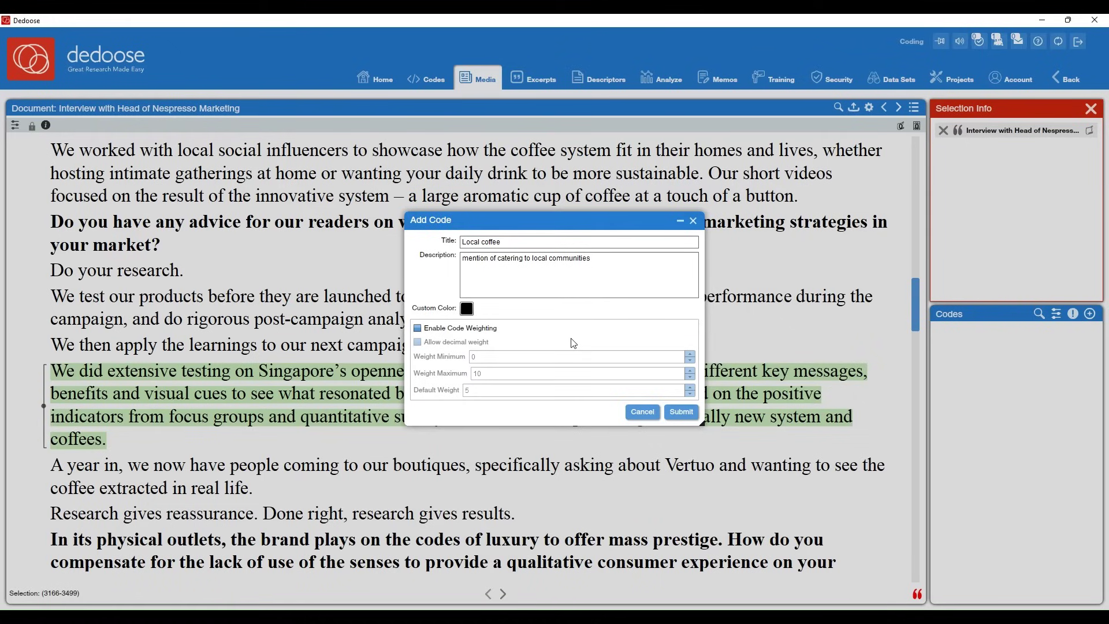
{"action": "left_click", "coordinate": [681, 411]}
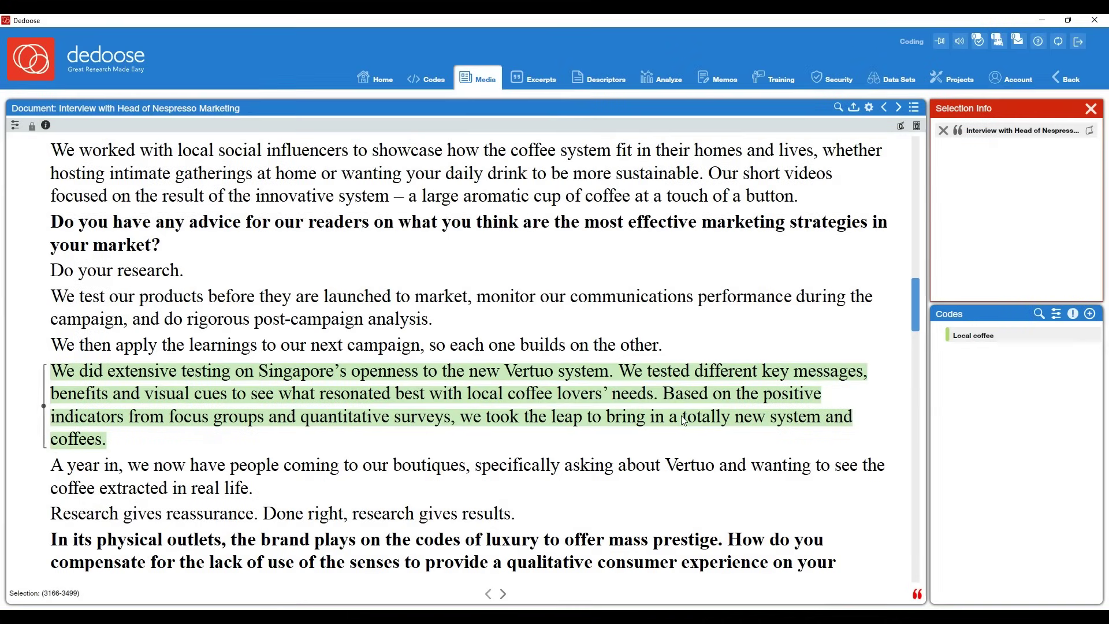
- Tag the Singapore testing excerpt with the Local coffee code
{"action": "left_click", "coordinate": [993, 340]}
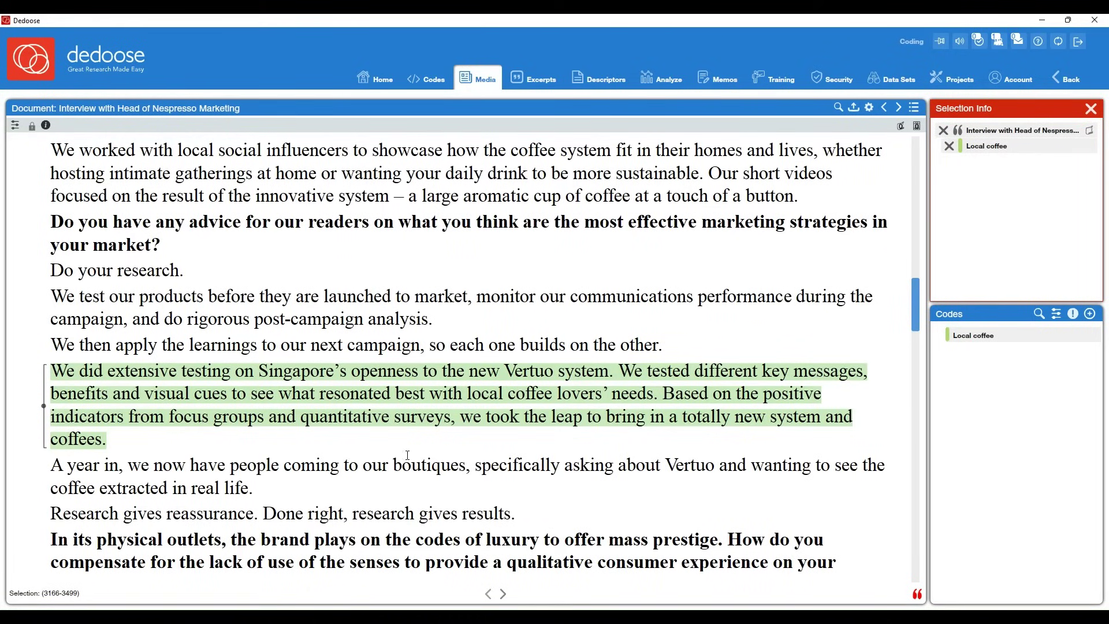
{"action": "left_click", "coordinate": [345, 473]}
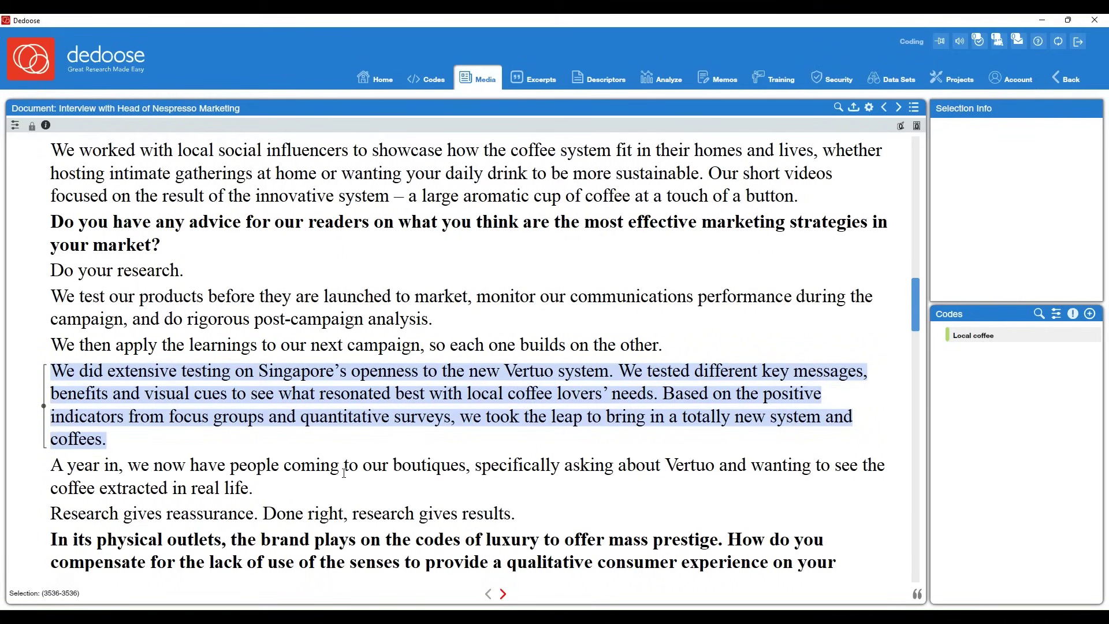
{"action": "scroll", "coordinate": [345, 472], "scroll_direction": "down", "scroll_amount": 1}
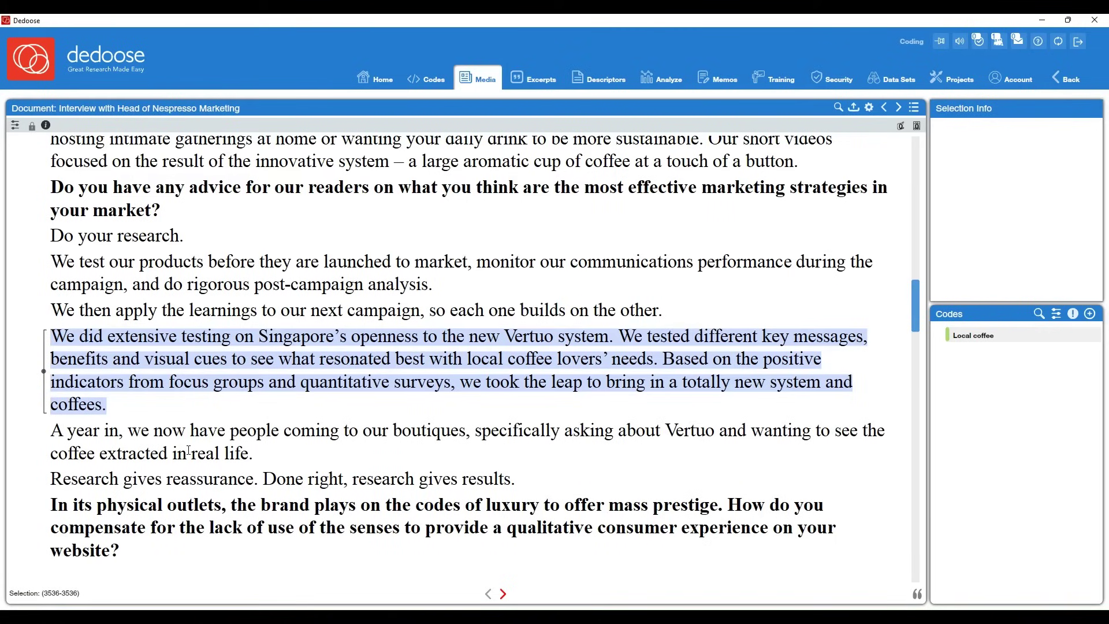
- Create the root code 'Technology' with the description 'coffee and tech merging'
{"action": "left_click", "coordinate": [1090, 313]}
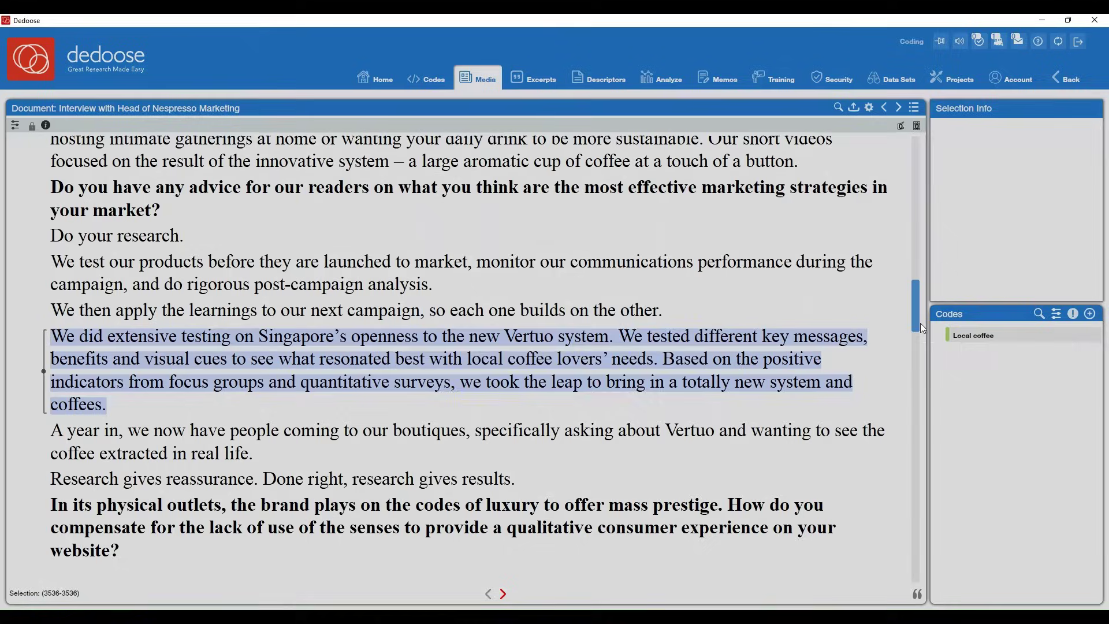
{"action": "left_click", "coordinate": [502, 244]}
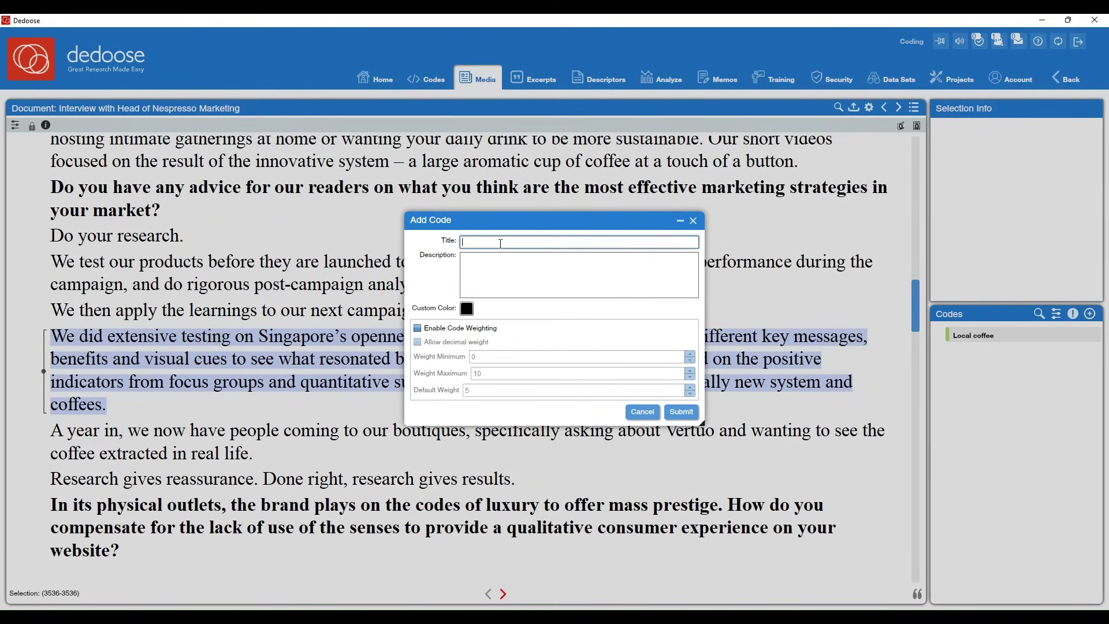
{"action": "type", "text": "Technology"}
{"action": "key", "text": "Tab"}
{"action": "type", "text": "coff"}
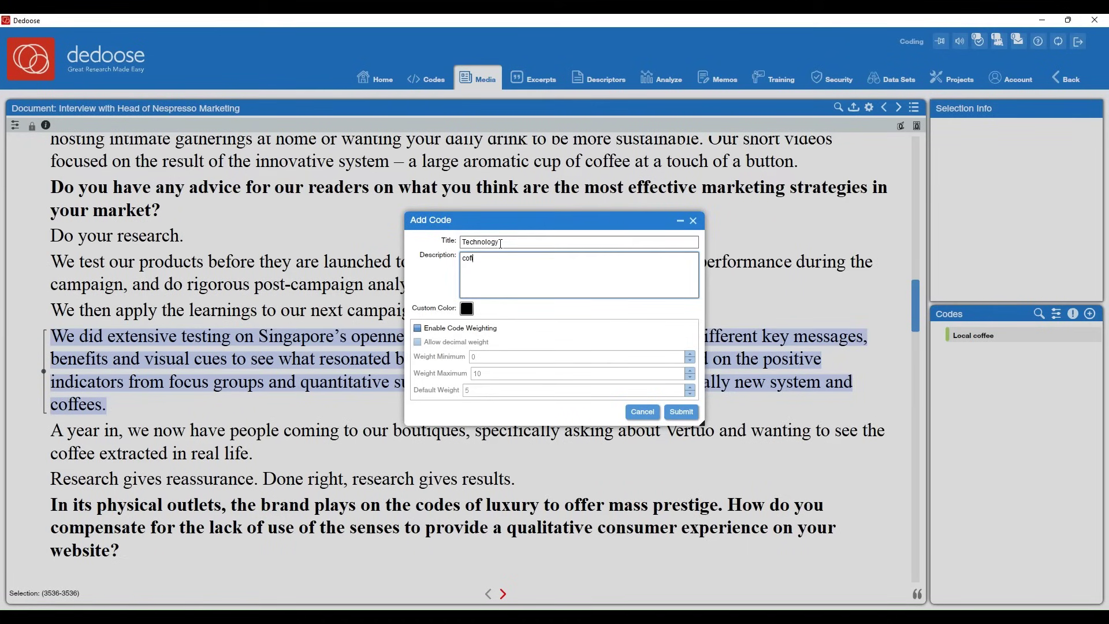
{"action": "type", "text": "ee ard tech merging"}
{"action": "left_click", "coordinate": [682, 411]}
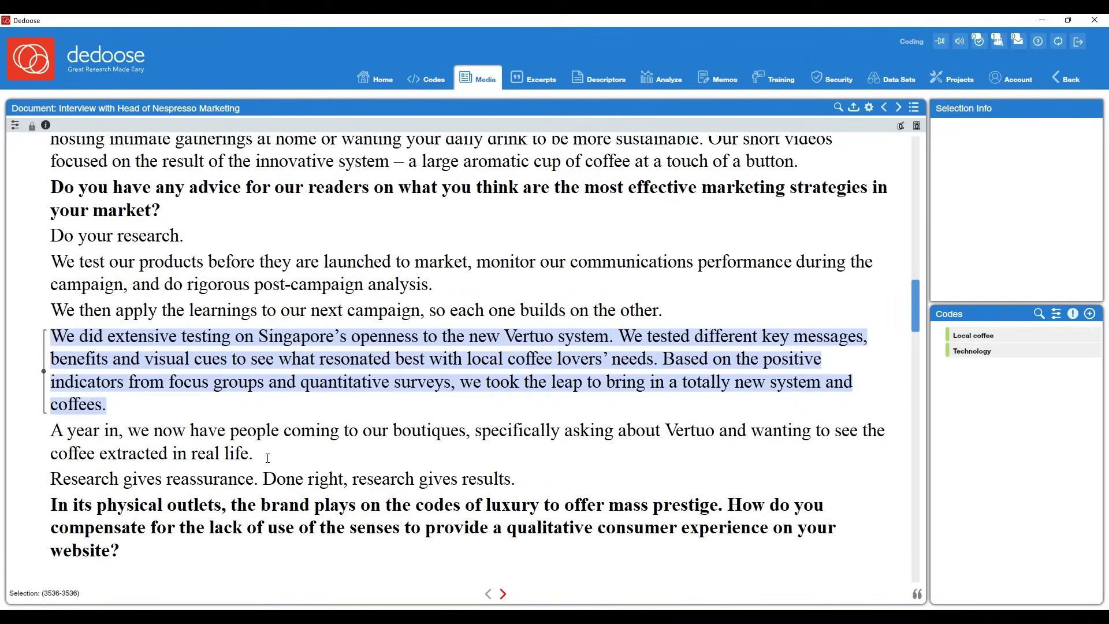
- Excerpt the passage from 'Research gives reassurance' through the website question, coding it Technology and Local coffee
{"action": "left_click", "coordinate": [57, 481]}
{"action": "left_click_drag", "start_coordinate": [63, 482], "coordinate": [139, 556]}
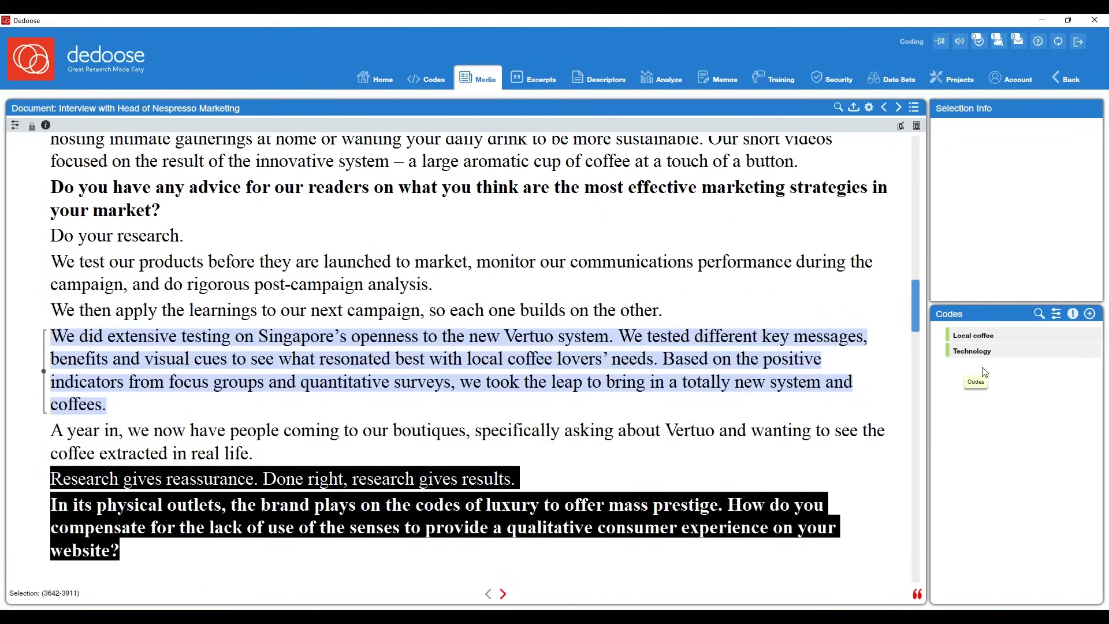
{"action": "mouse_move", "coordinate": [997, 359]}
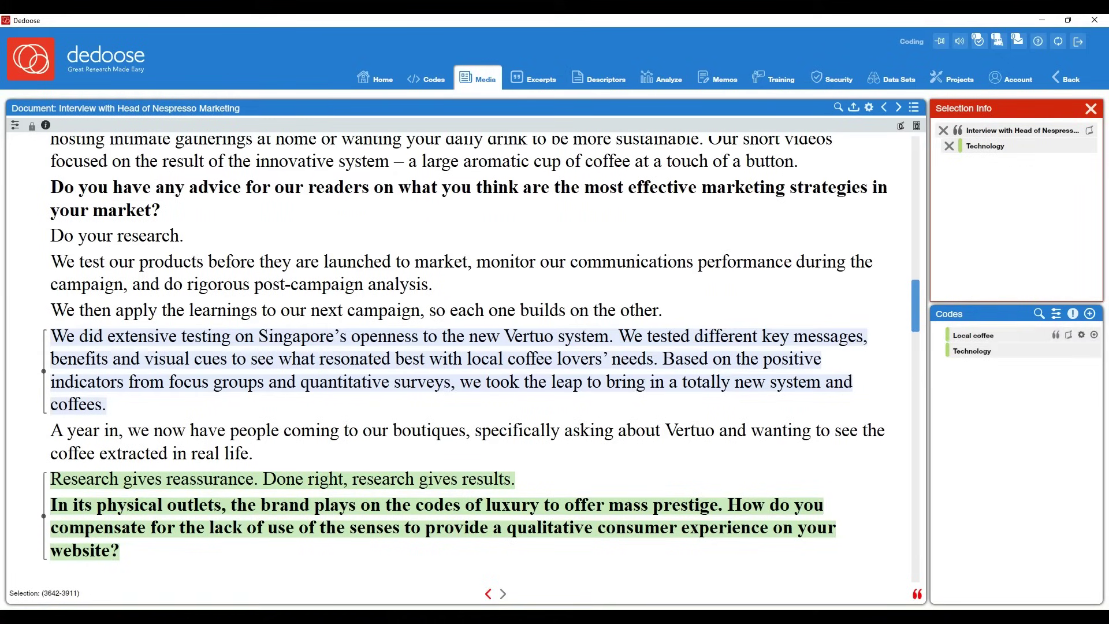
{"action": "double_click", "coordinate": [990, 340]}
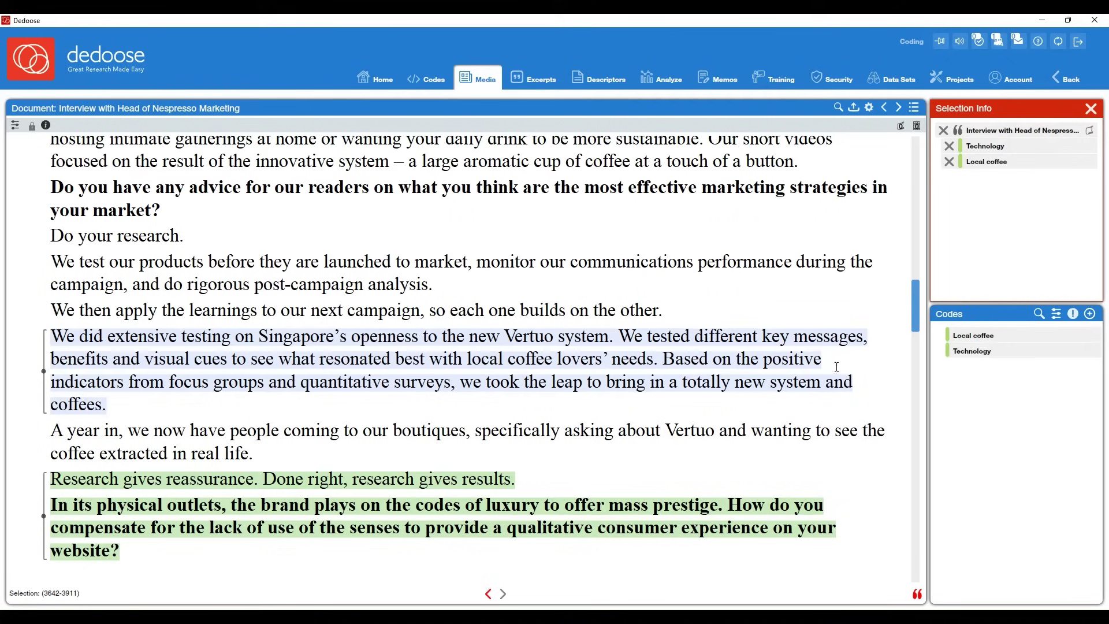
{"action": "left_click", "coordinate": [616, 438]}
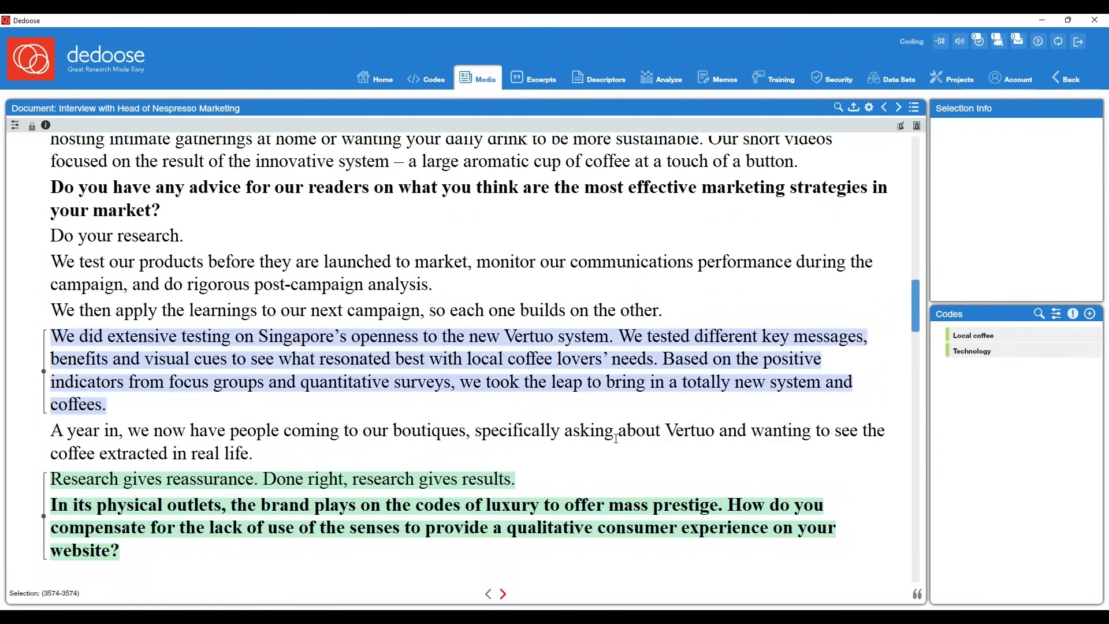
{"action": "scroll", "coordinate": [612, 430], "scroll_direction": "down", "scroll_amount": 2}
{"action": "scroll", "coordinate": [612, 427], "scroll_direction": "down", "scroll_amount": 3}
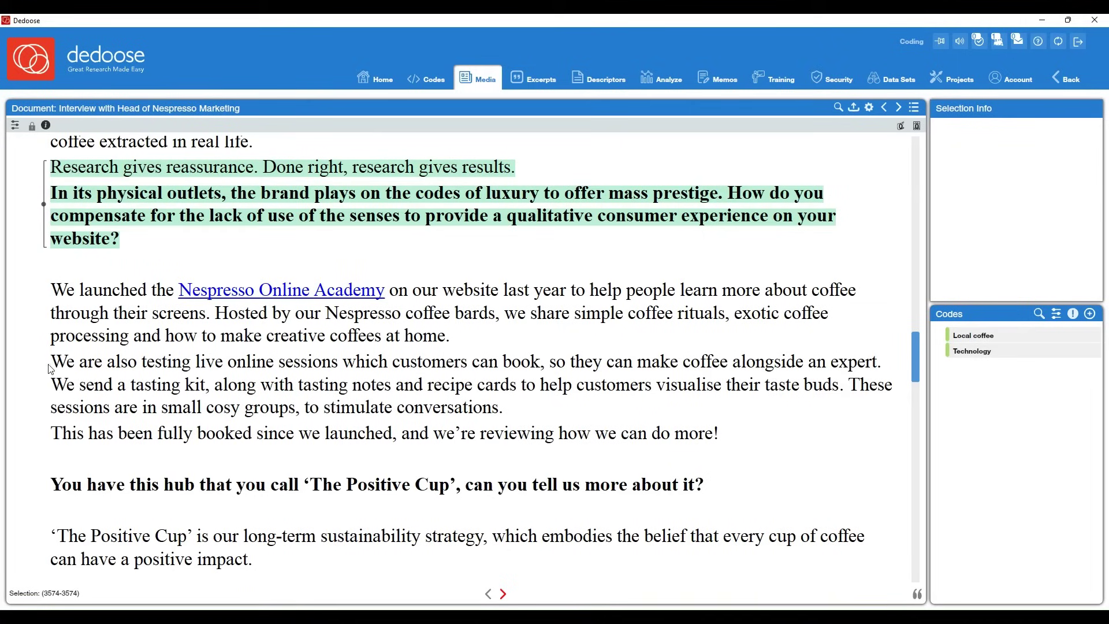
- Select the live online tasting-sessions paragraph and quick-code it with Technology
{"action": "left_click_drag", "start_coordinate": [51, 364], "coordinate": [513, 418]}
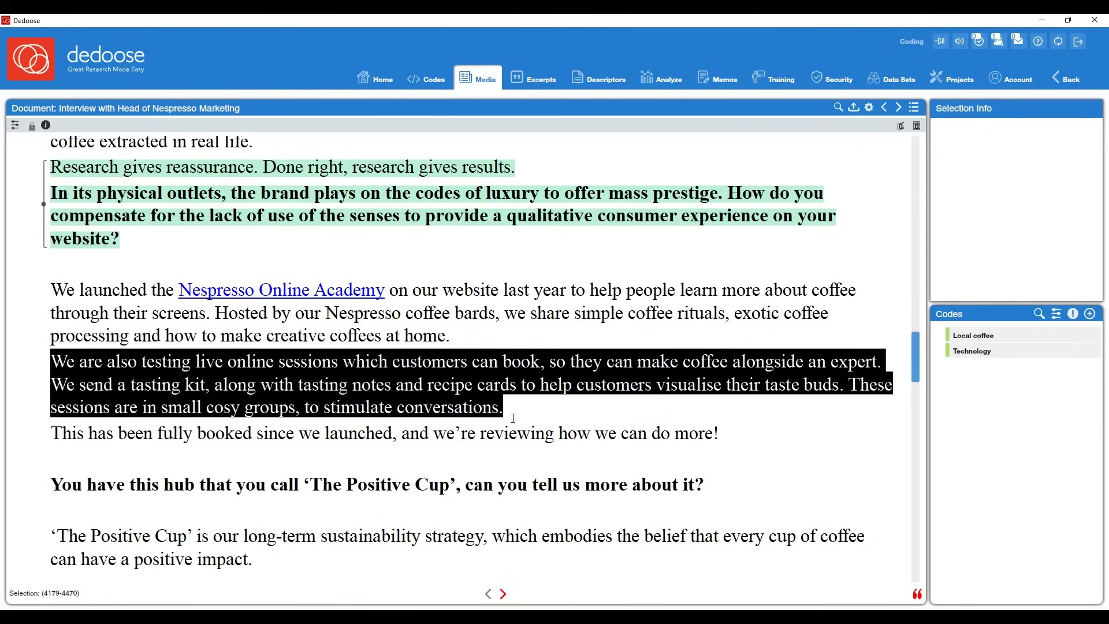
{"action": "key", "text": "q"}
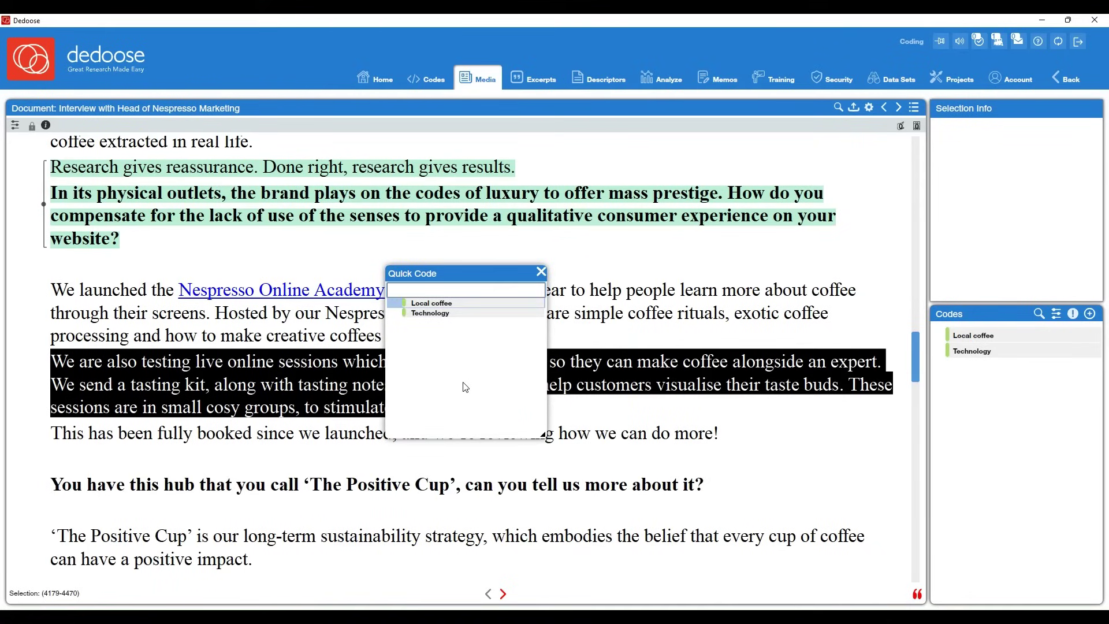
{"action": "type", "text": "tec"}
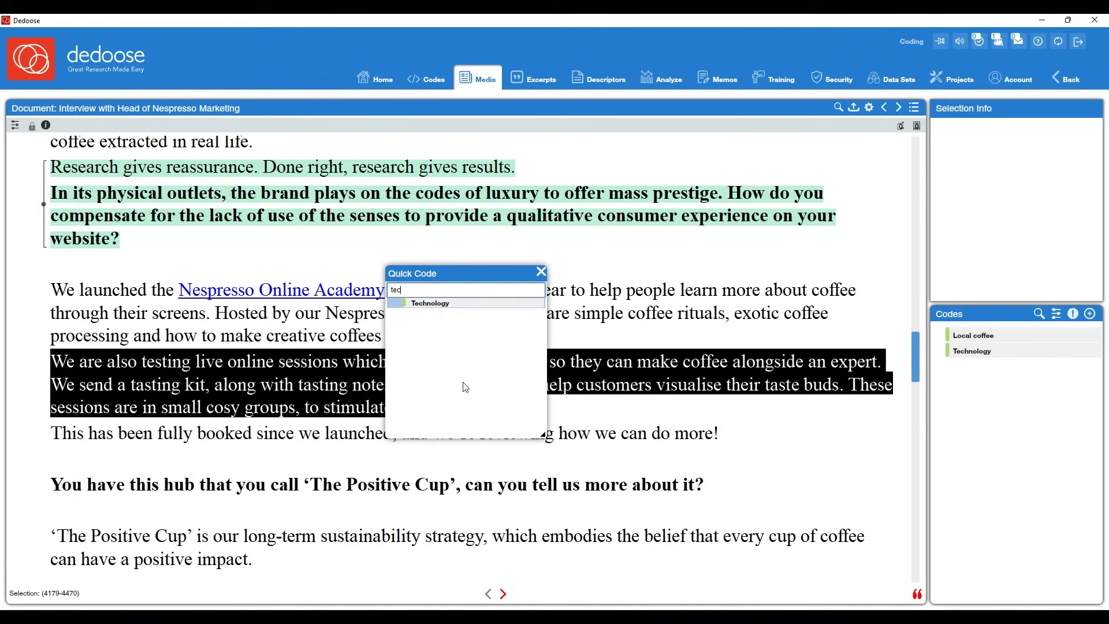
{"action": "double_click", "coordinate": [395, 290]}
{"action": "left_click", "coordinate": [447, 304]}
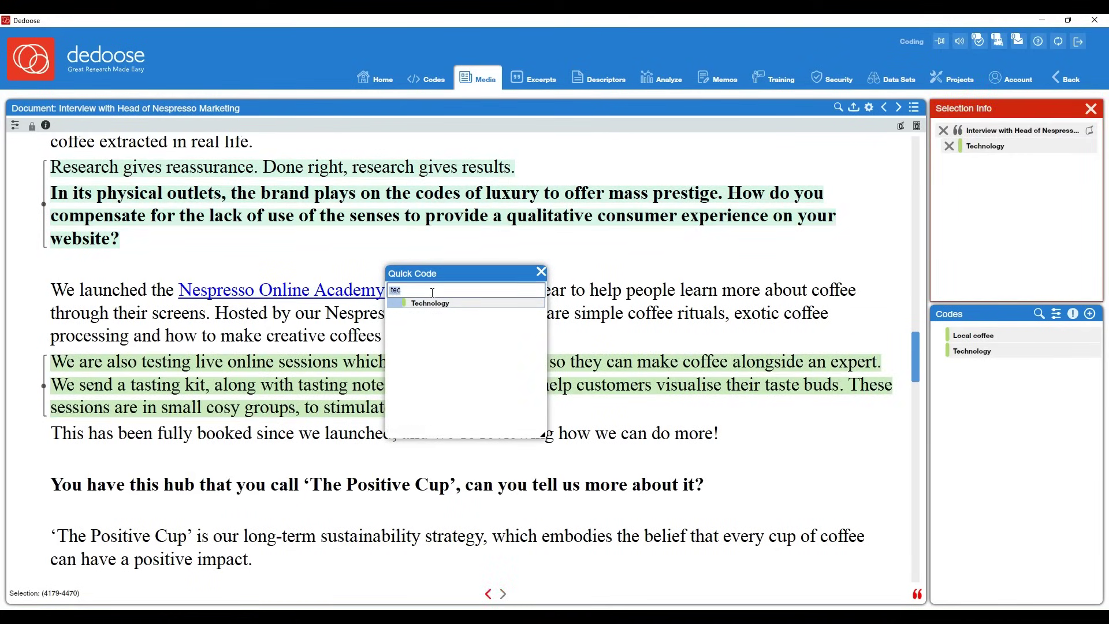
- Create a new Conversations code and add it and Local coffee to the same excerpt
{"action": "key", "text": "BackSpace"}
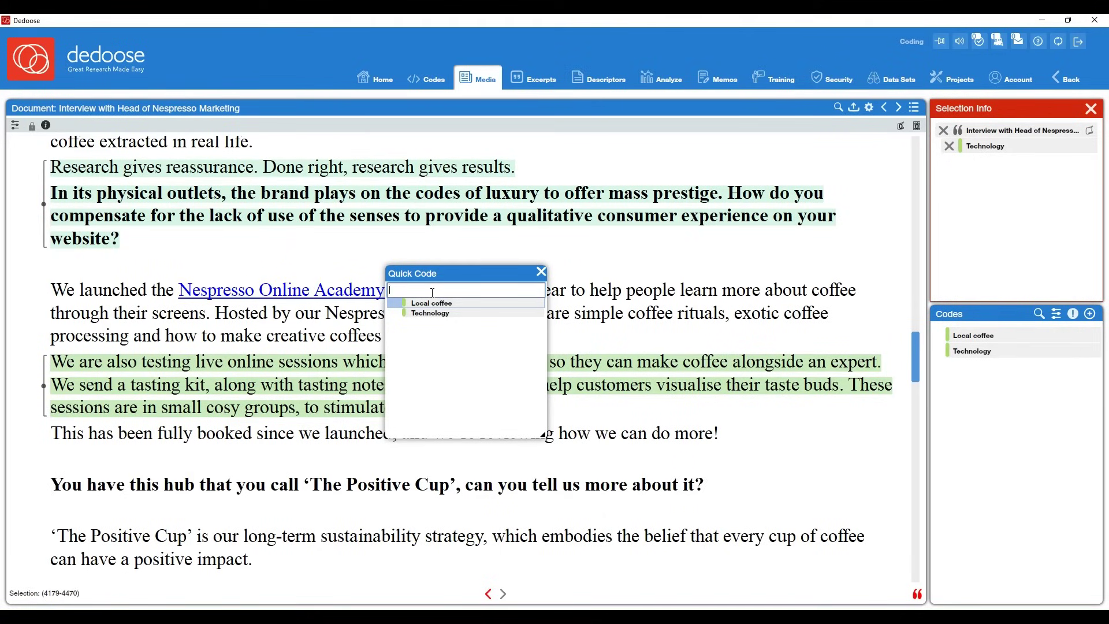
{"action": "type", "text": "Conversations"}
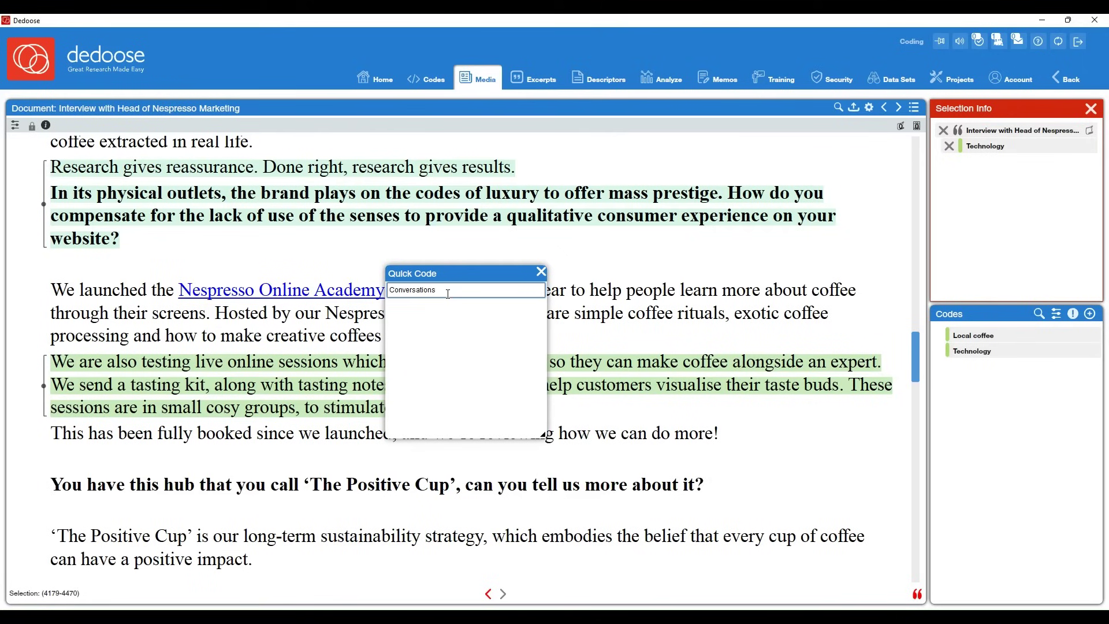
{"action": "key", "text": "Return"}
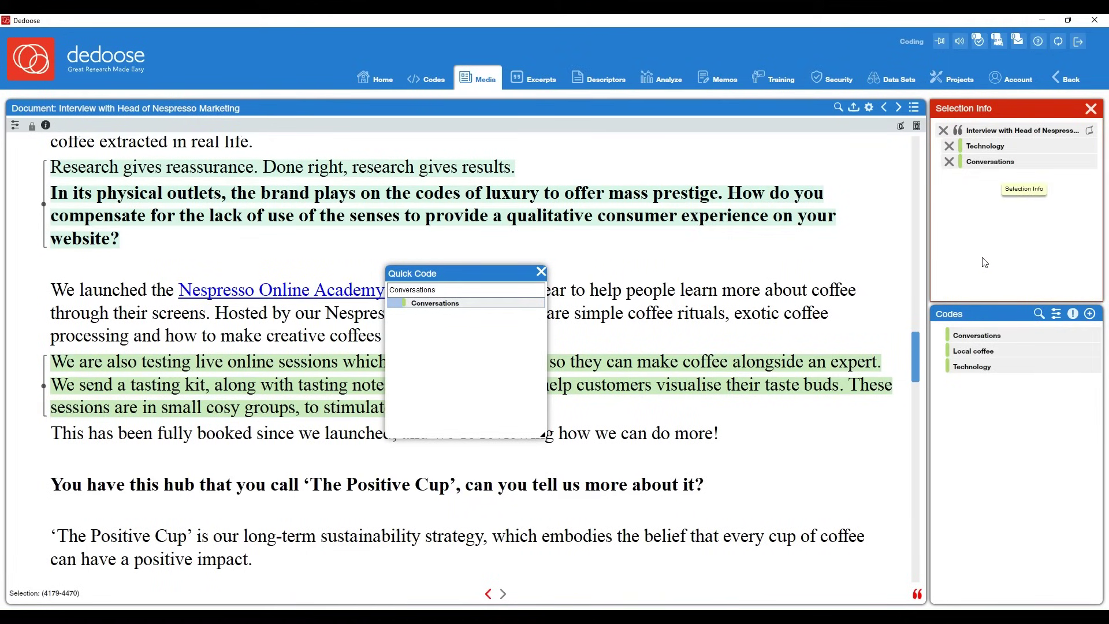
{"action": "left_click_drag", "start_coordinate": [437, 290], "coordinate": [390, 293]}
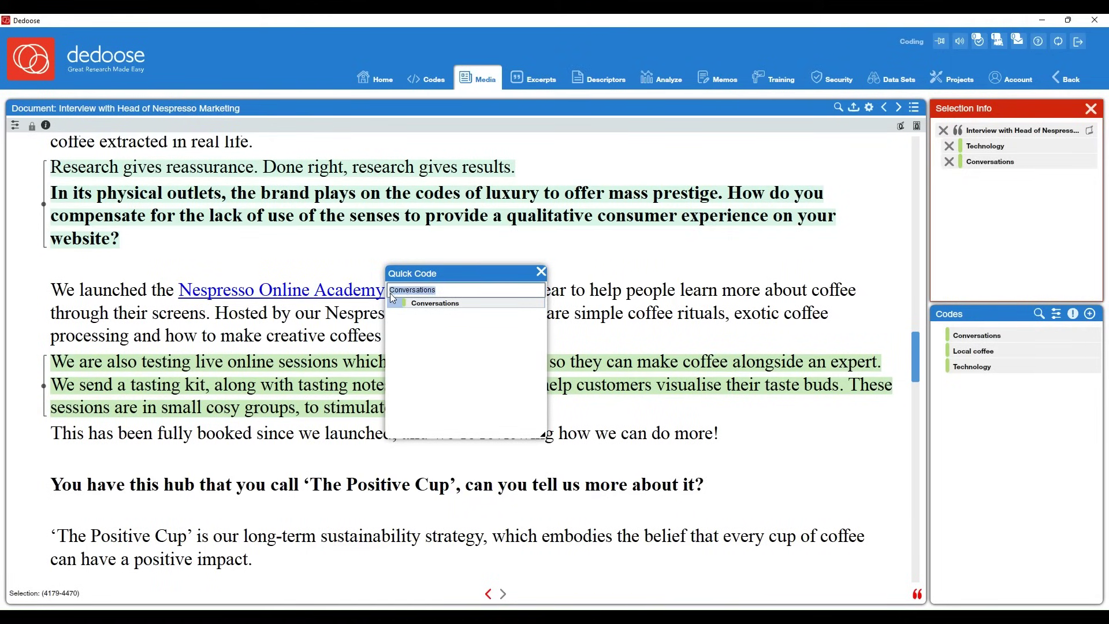
{"action": "key", "text": "BackSpace"}
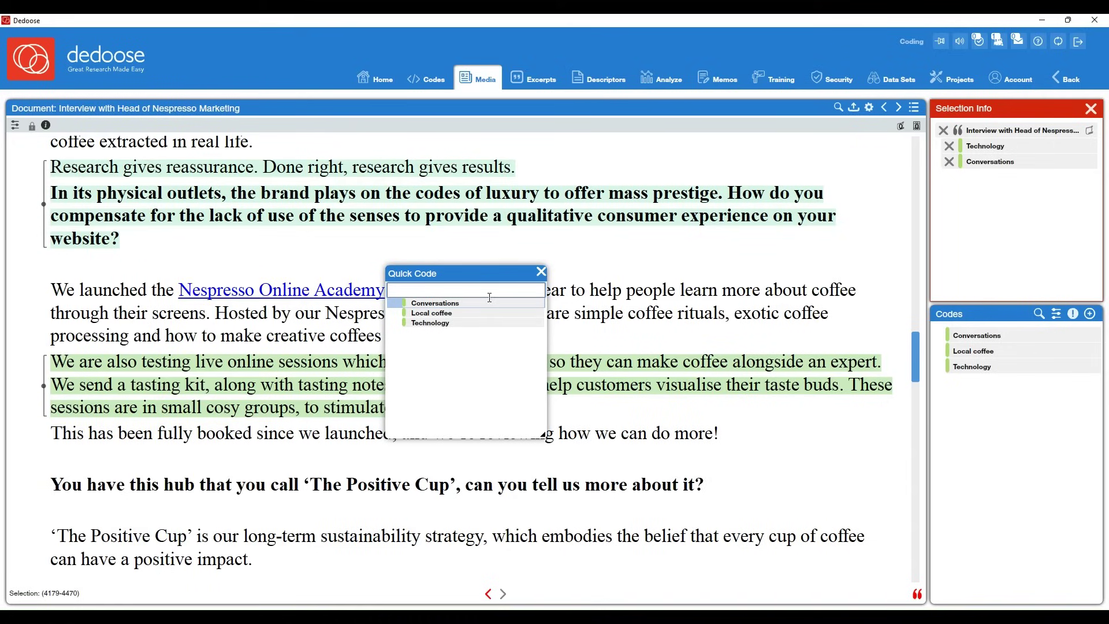
{"action": "type", "text": "loc"}
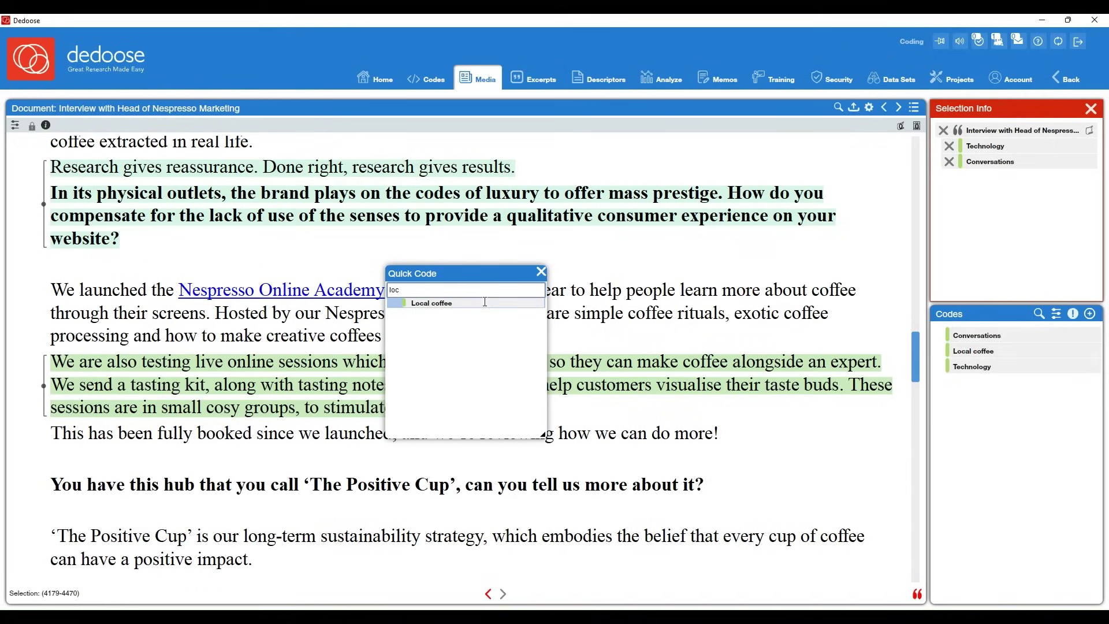
{"action": "left_click", "coordinate": [468, 310]}
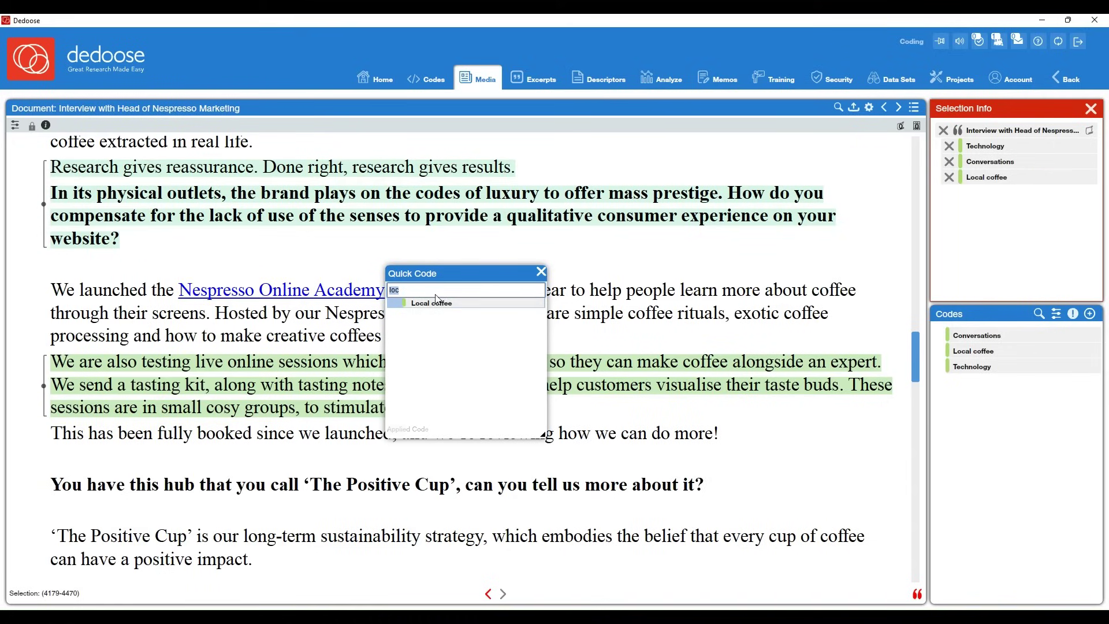
{"action": "key", "text": "BackSpace"}
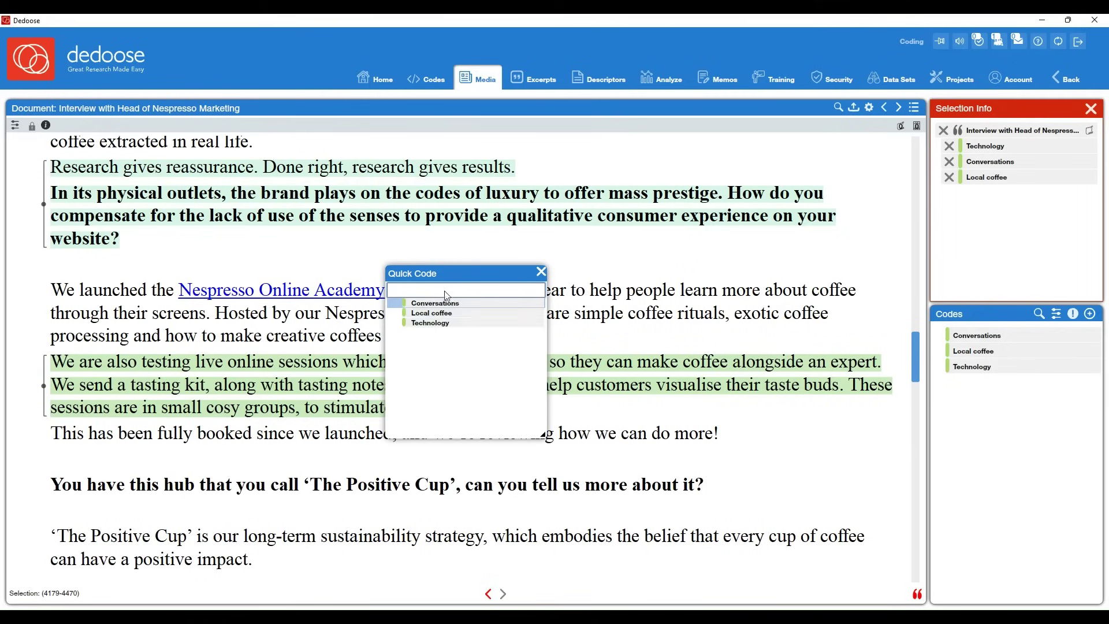
{"action": "left_click", "coordinate": [541, 272]}
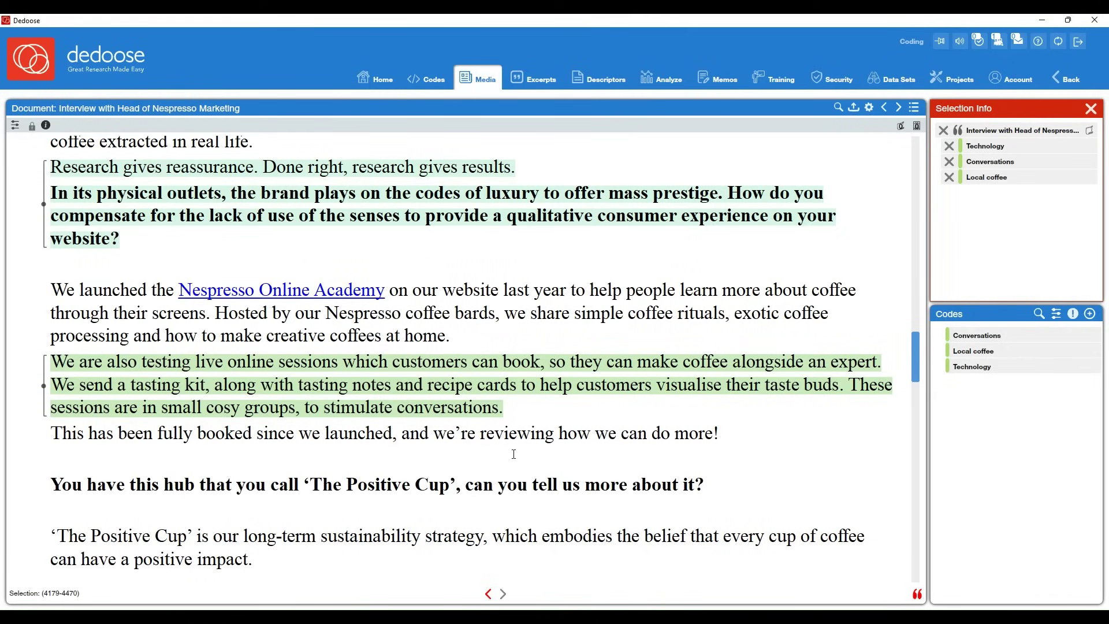
- Describe the Conversations code as 'coffee inspiring conversations'
{"action": "left_click", "coordinate": [735, 445]}
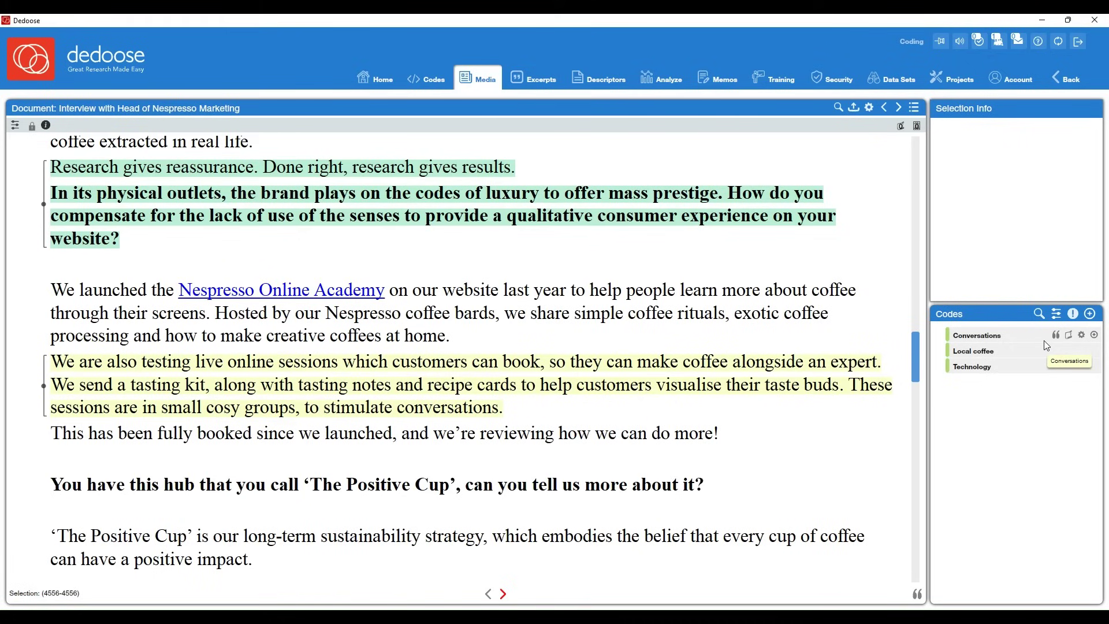
{"action": "left_click", "coordinate": [1087, 340]}
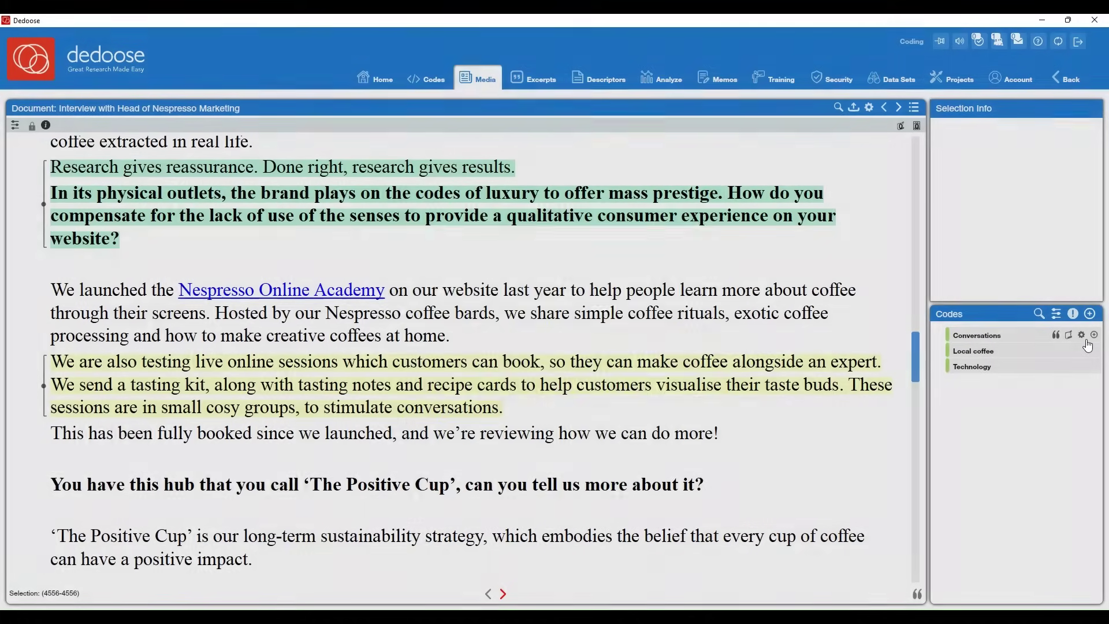
{"action": "left_click", "coordinate": [641, 269]}
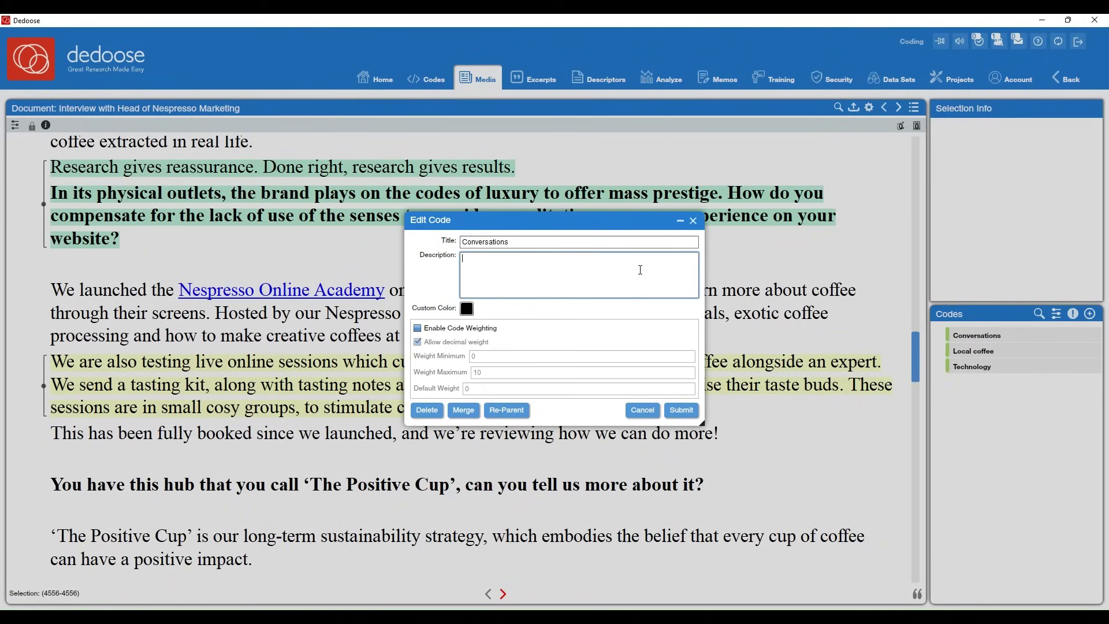
{"action": "type", "text": "coffee inspiring conversations"}
{"action": "left_click", "coordinate": [687, 413]}
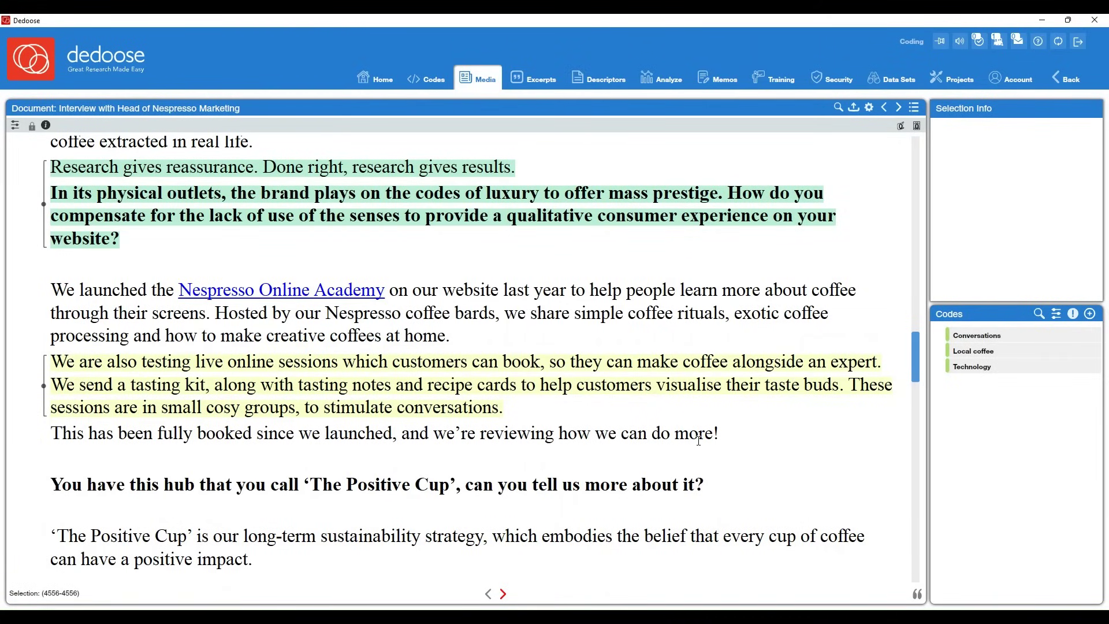
{"action": "mouse_move", "coordinate": [50, 406]}
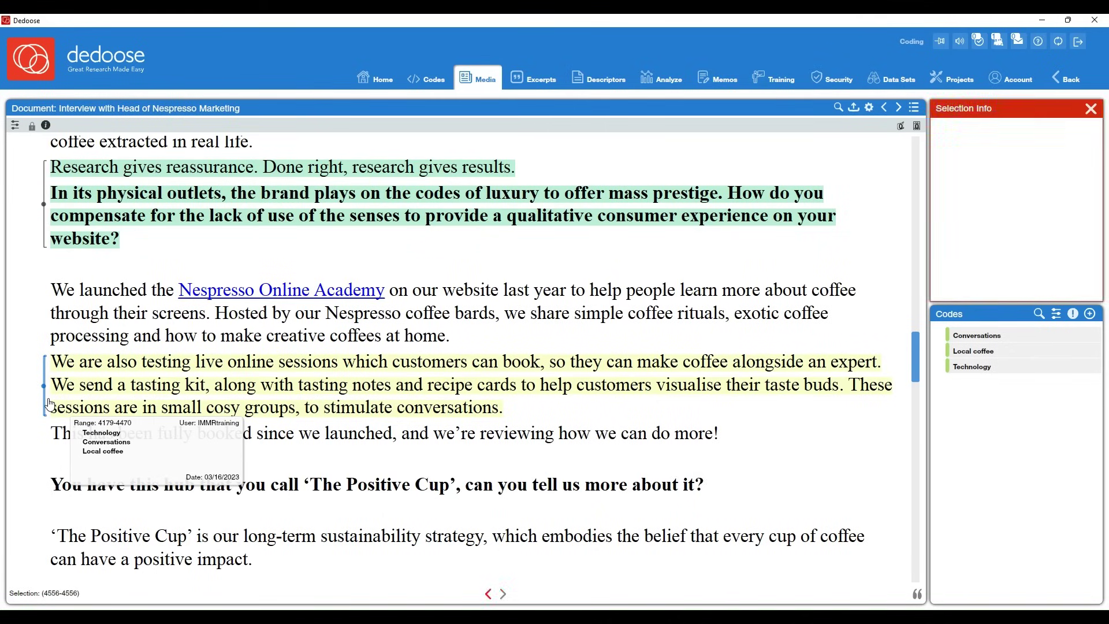
{"action": "left_click", "coordinate": [51, 405]}
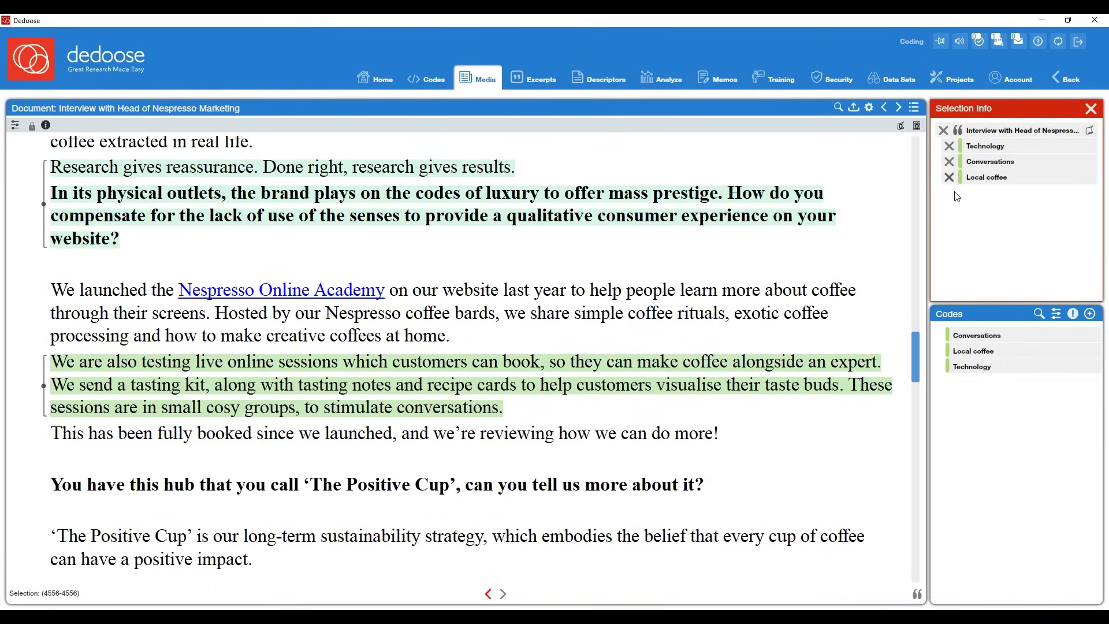
{"action": "left_click", "coordinate": [949, 146]}
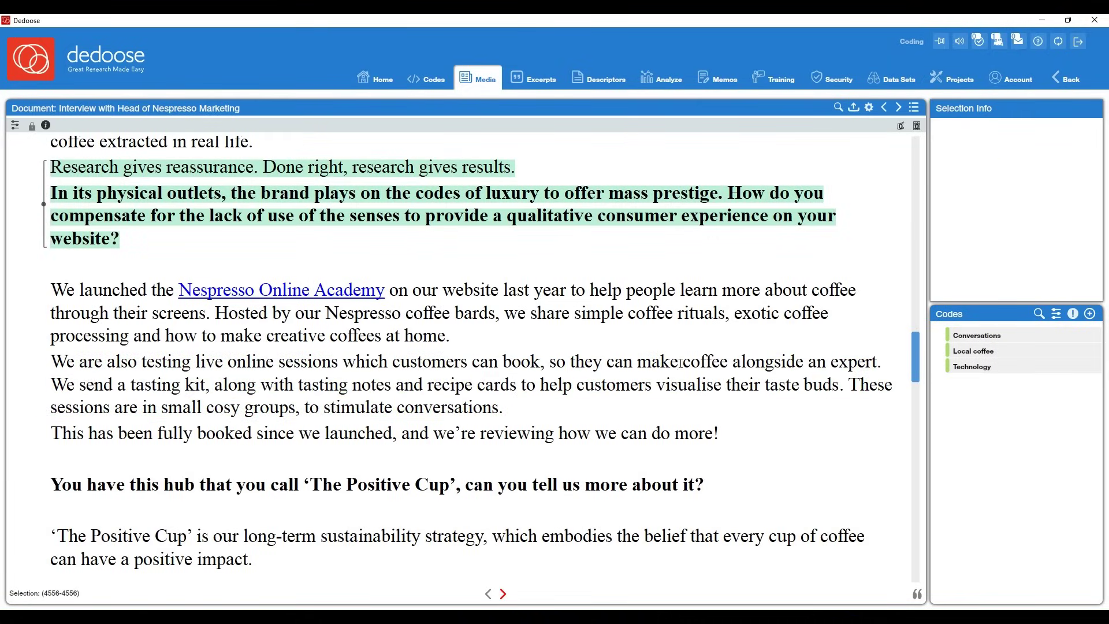